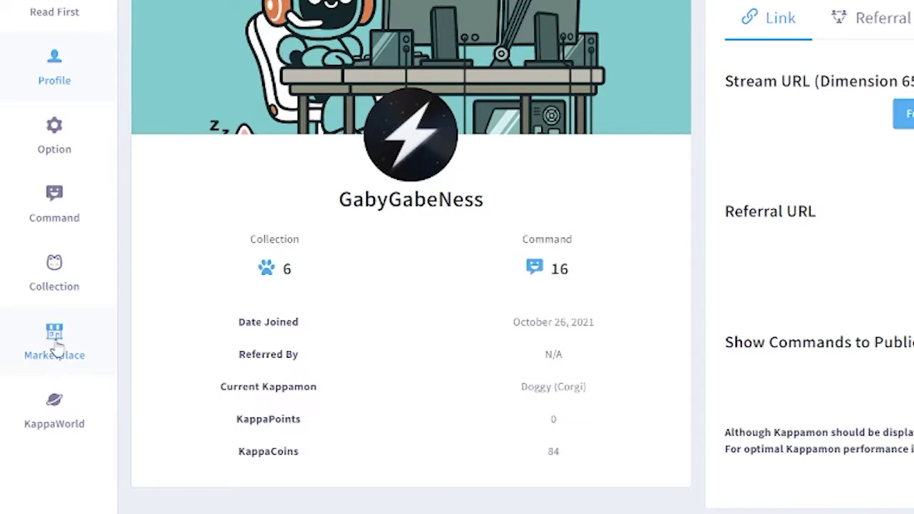
- Unlock the free Cat Kappamon from page 3 of the Marketplace
{"action": "left_click", "coordinate": [44, 348]}
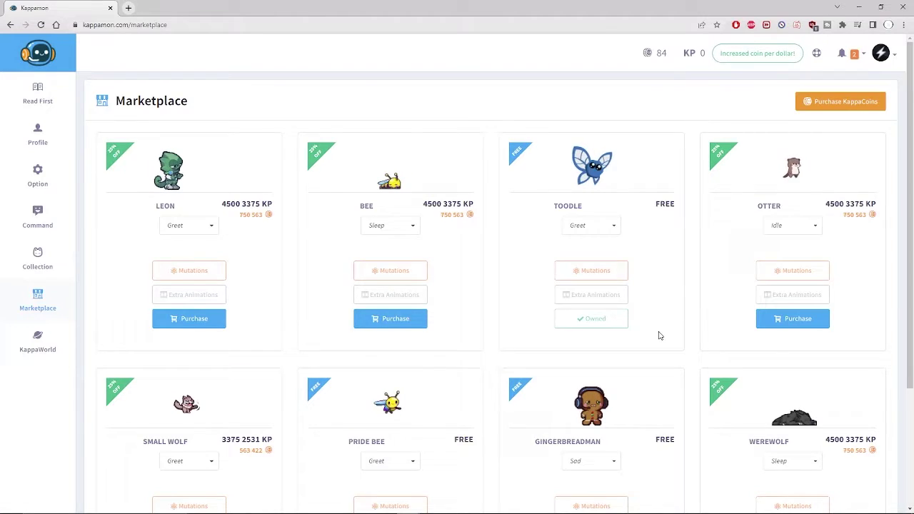
{"action": "scroll", "coordinate": [660, 335], "scroll_direction": "down", "scroll_amount": 1}
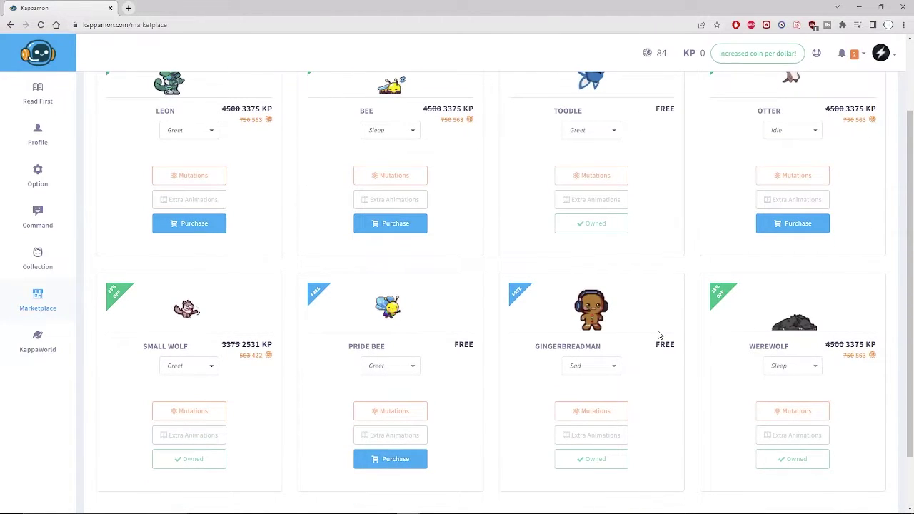
{"action": "scroll", "coordinate": [660, 335], "scroll_direction": "up", "scroll_amount": 1}
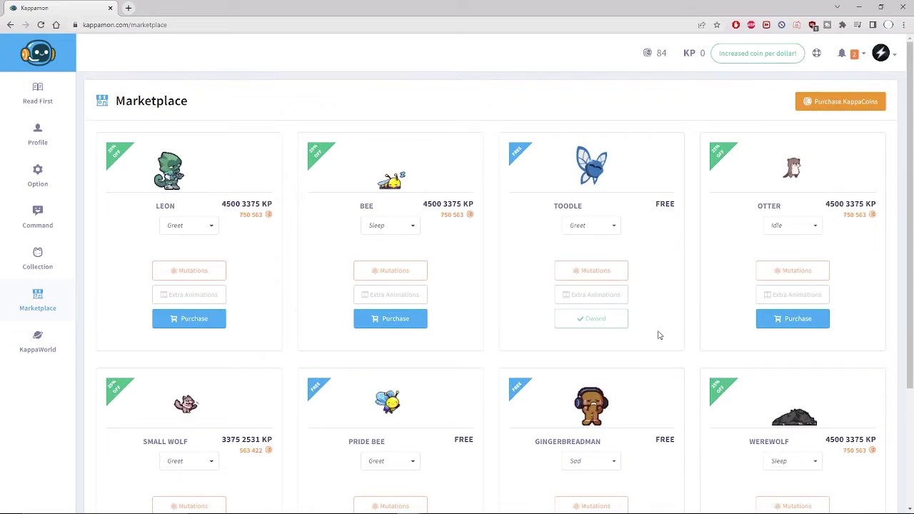
{"action": "scroll", "coordinate": [660, 336], "scroll_direction": "down", "scroll_amount": 2}
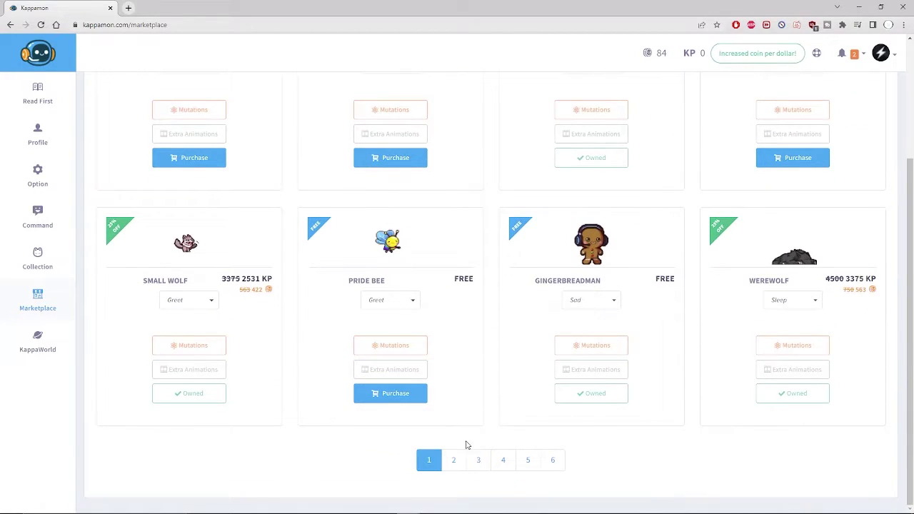
{"action": "left_click", "coordinate": [454, 460]}
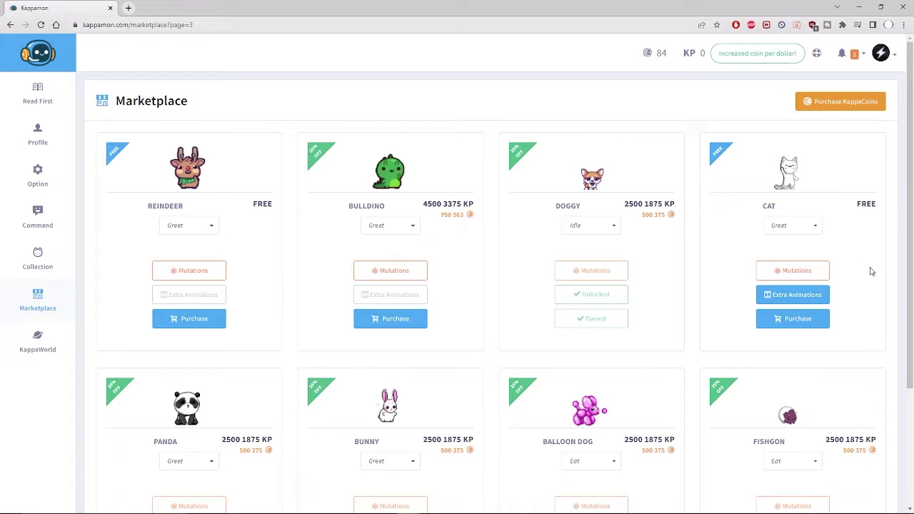
{"action": "left_click", "coordinate": [797, 322]}
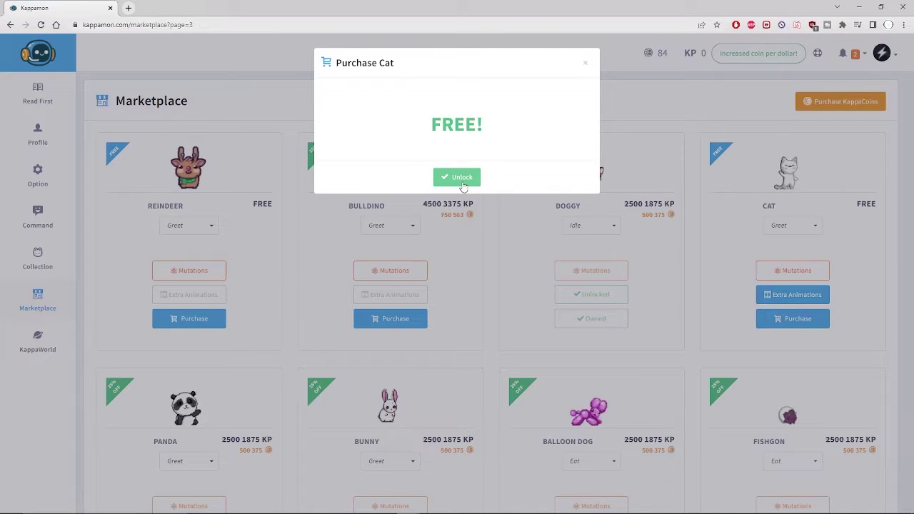
{"action": "left_click", "coordinate": [462, 183]}
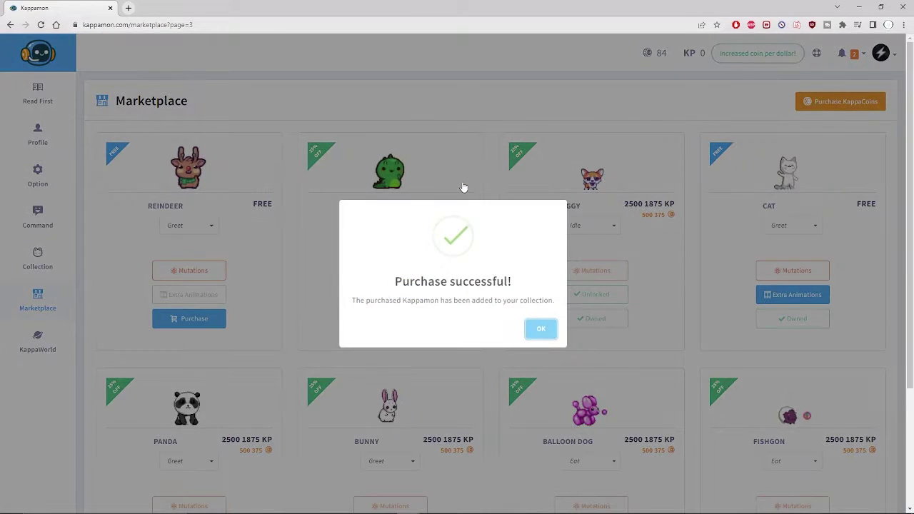
{"action": "left_click", "coordinate": [540, 337]}
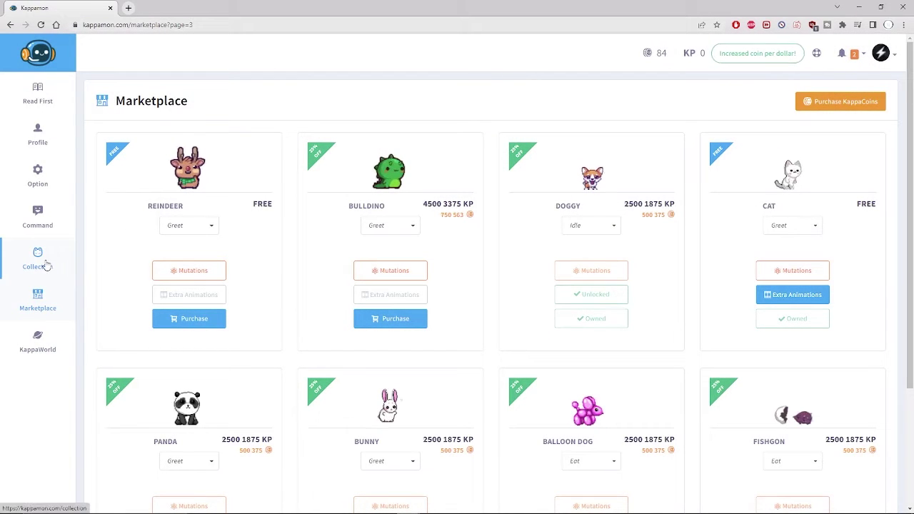
- Set Idle as the Cat's default animation in the Collection and make the Cat the active Kappamon
{"action": "left_click", "coordinate": [42, 265]}
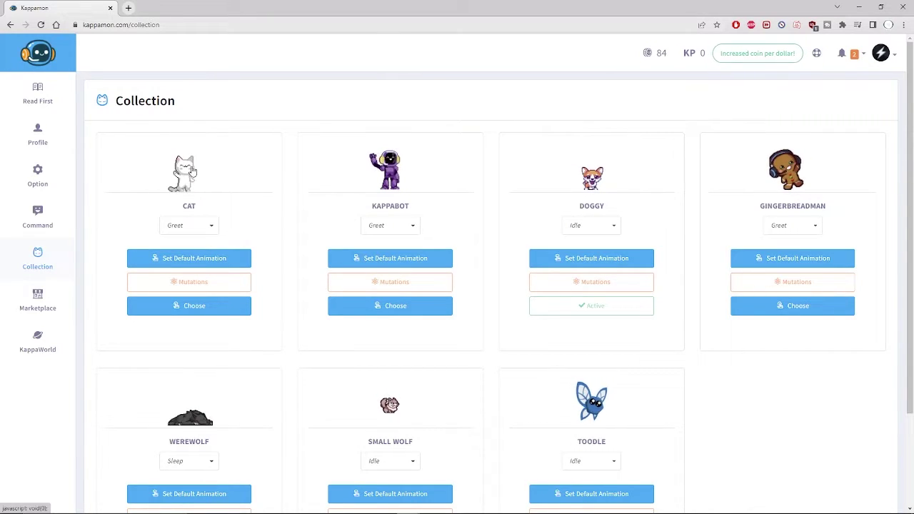
{"action": "left_click", "coordinate": [207, 233]}
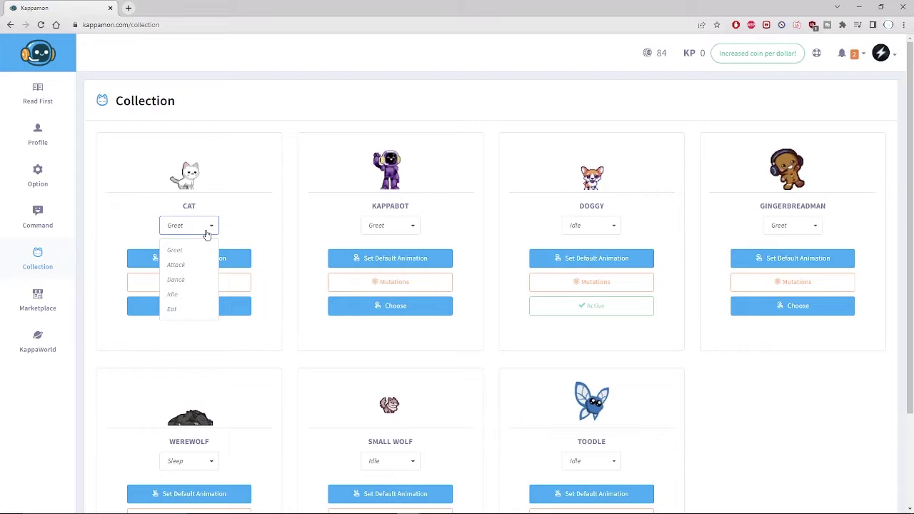
{"action": "left_click", "coordinate": [174, 295]}
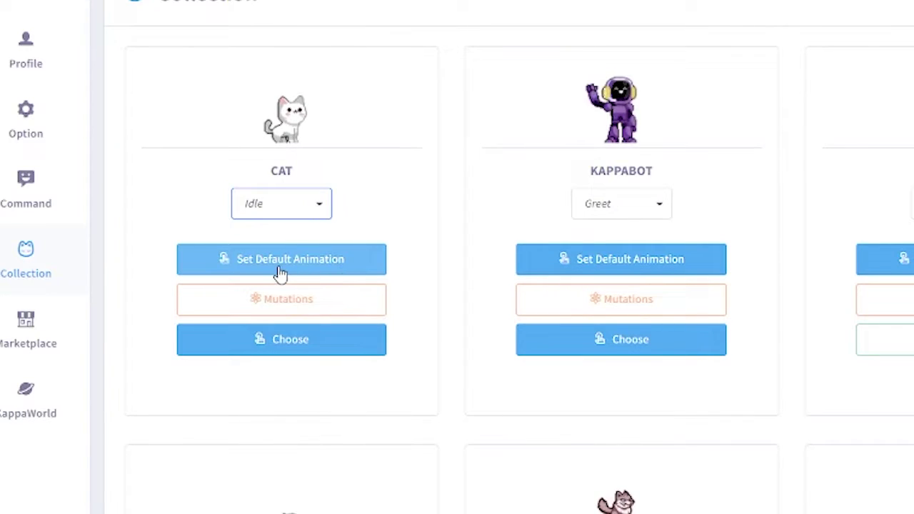
{"action": "left_click", "coordinate": [280, 271]}
{"action": "left_click", "coordinate": [882, 382]}
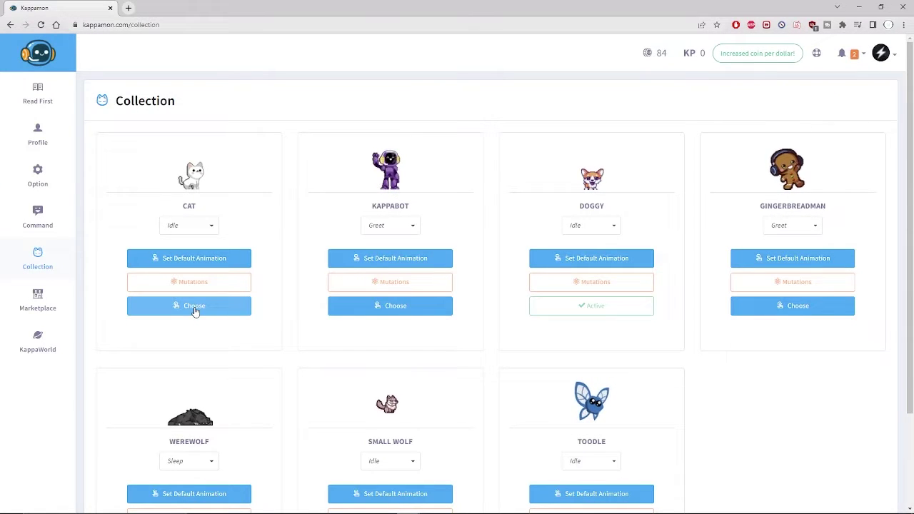
{"action": "left_click", "coordinate": [194, 307]}
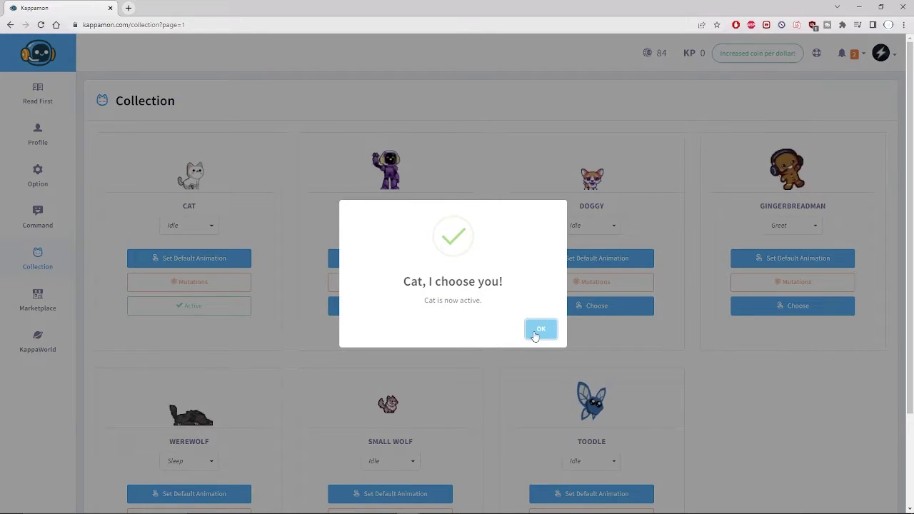
{"action": "left_click", "coordinate": [541, 330]}
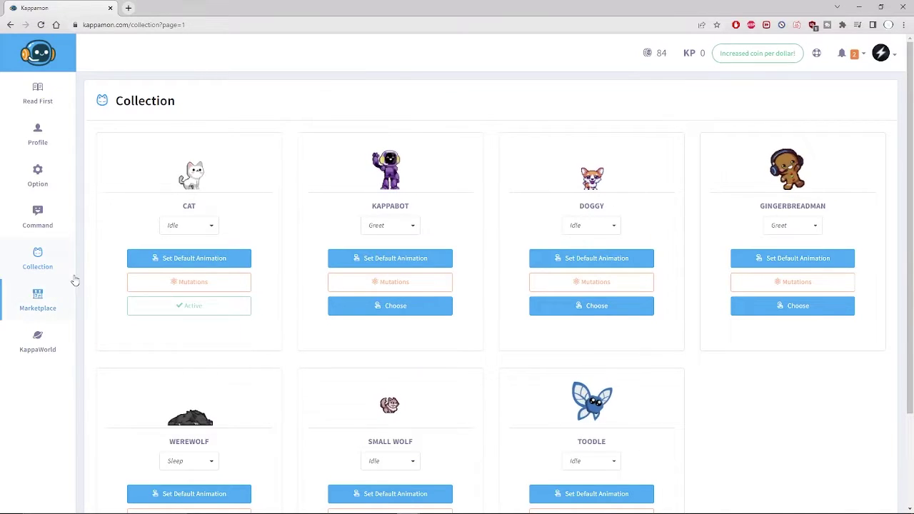
- Open the automatic greet command for editing from the command list
{"action": "left_click", "coordinate": [44, 219]}
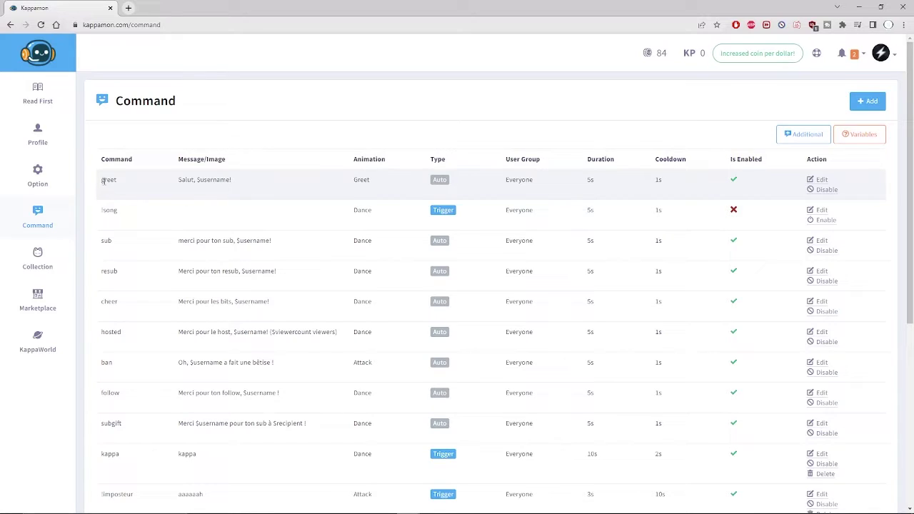
{"action": "left_click_drag", "start_coordinate": [104, 181], "coordinate": [122, 186]}
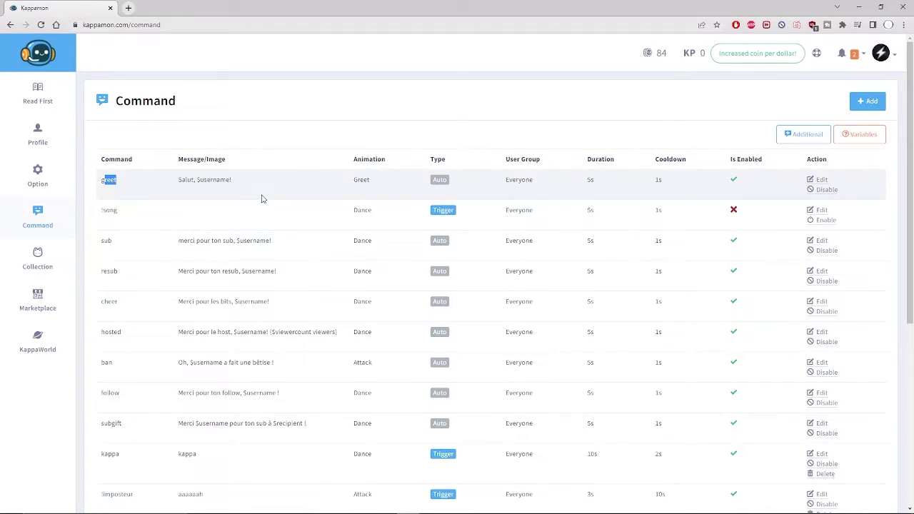
{"action": "left_click", "coordinate": [822, 182]}
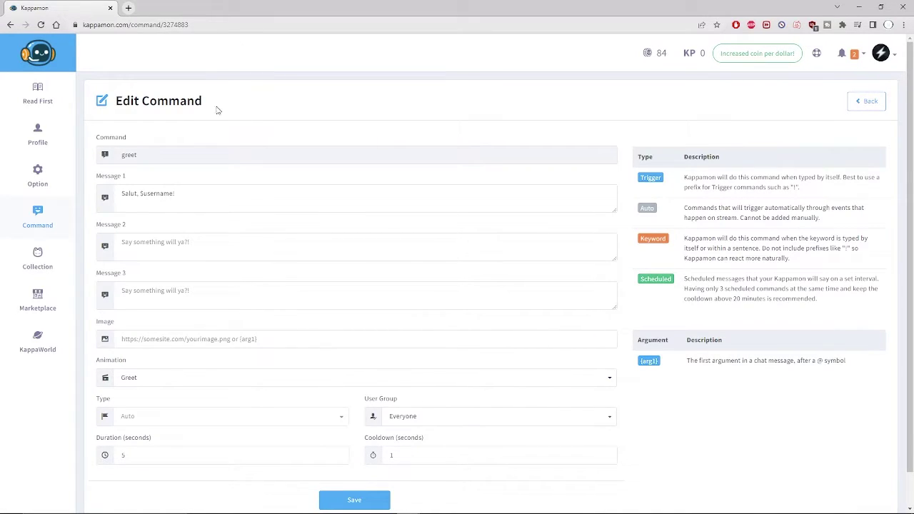
{"action": "scroll", "coordinate": [205, 146], "scroll_direction": "down", "scroll_amount": 1}
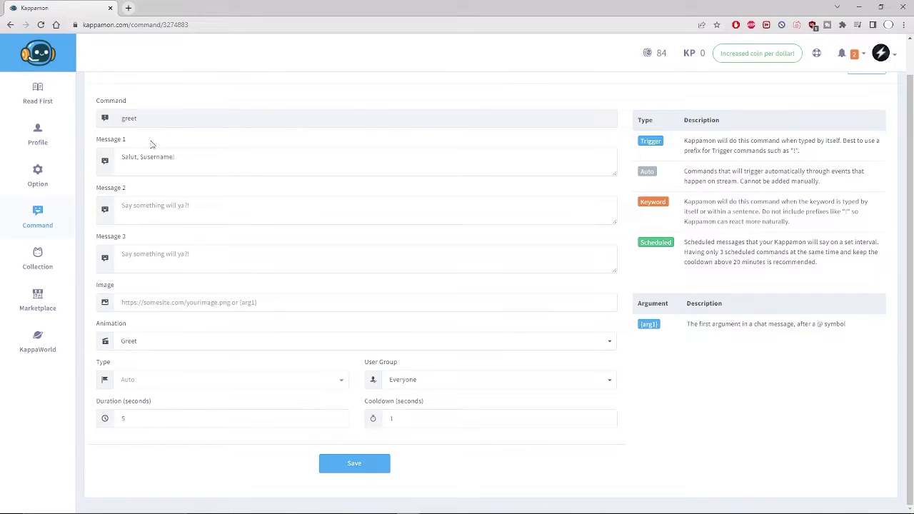
- Examine the username variable in the greet command's first message and the three available message fields
{"action": "left_click_drag", "start_coordinate": [140, 156], "coordinate": [178, 158]}
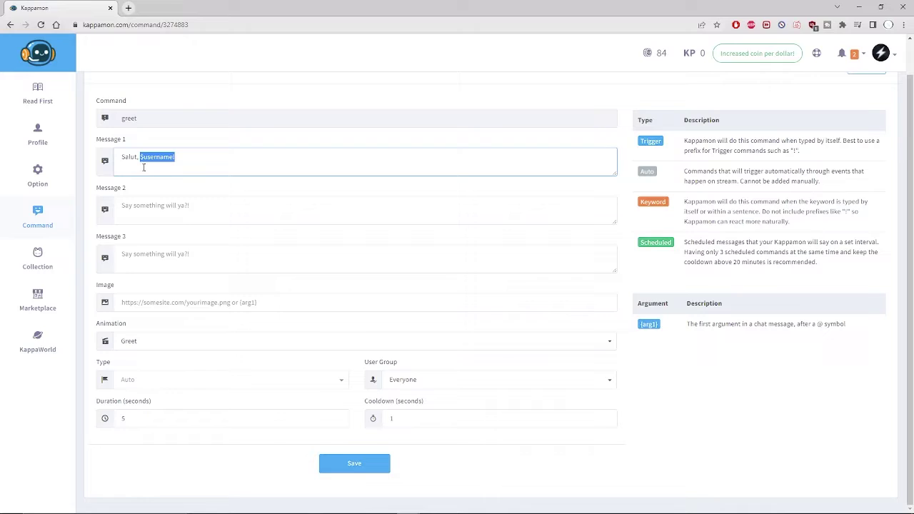
{"action": "left_click", "coordinate": [181, 157]}
{"action": "left_click", "coordinate": [177, 205]}
{"action": "left_click", "coordinate": [174, 253]}
{"action": "left_click", "coordinate": [174, 203]}
{"action": "left_click", "coordinate": [182, 174]}
{"action": "left_click", "coordinate": [181, 205]}
{"action": "left_click", "coordinate": [180, 250]}
{"action": "left_click", "coordinate": [182, 207]}
{"action": "left_click", "coordinate": [183, 165]}
{"action": "left_click", "coordinate": [184, 204]}
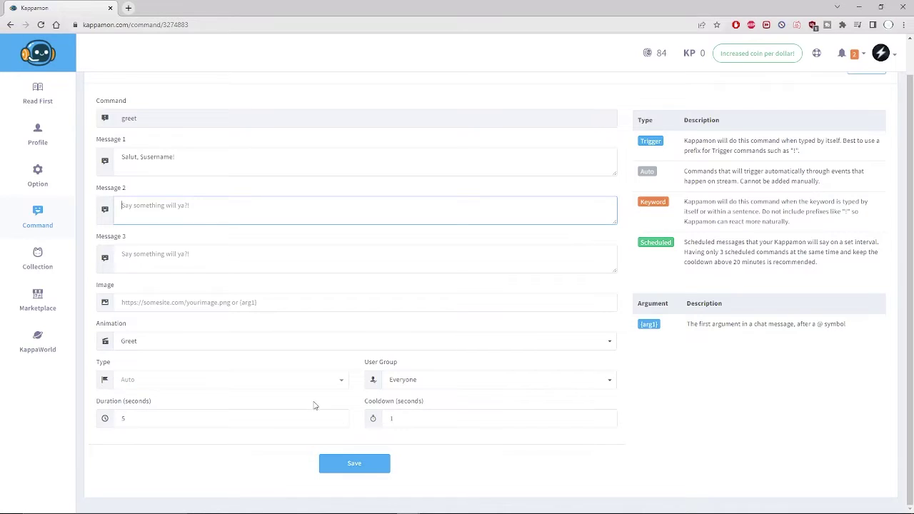
- Read the command type descriptions, especially Auto, and save the greet command
{"action": "left_click_drag", "start_coordinate": [638, 120], "coordinate": [807, 286]}
{"action": "left_click", "coordinate": [808, 287]}
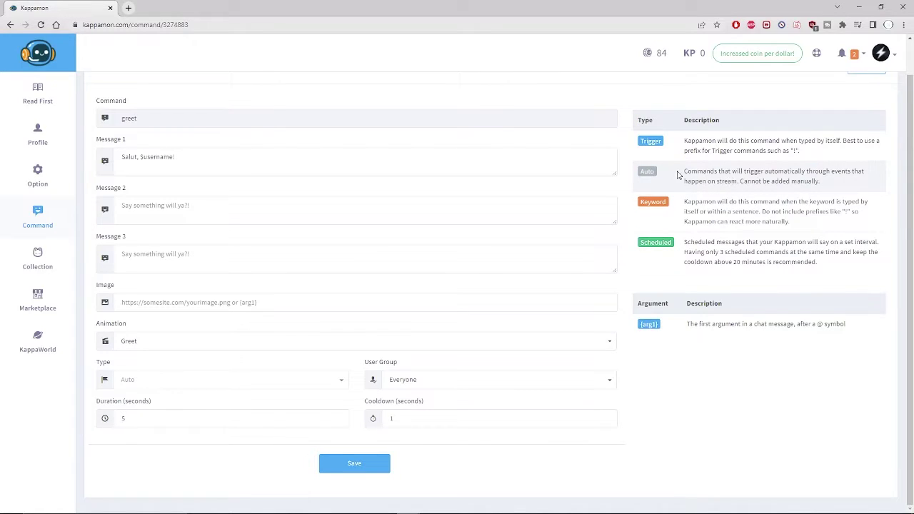
{"action": "left_click_drag", "start_coordinate": [684, 171], "coordinate": [867, 174]}
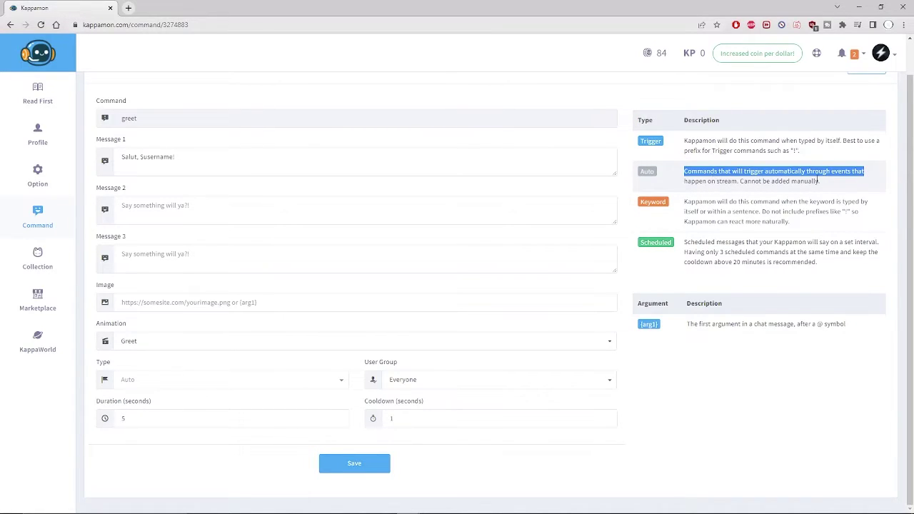
{"action": "left_click_drag", "start_coordinate": [687, 182], "coordinate": [821, 182]}
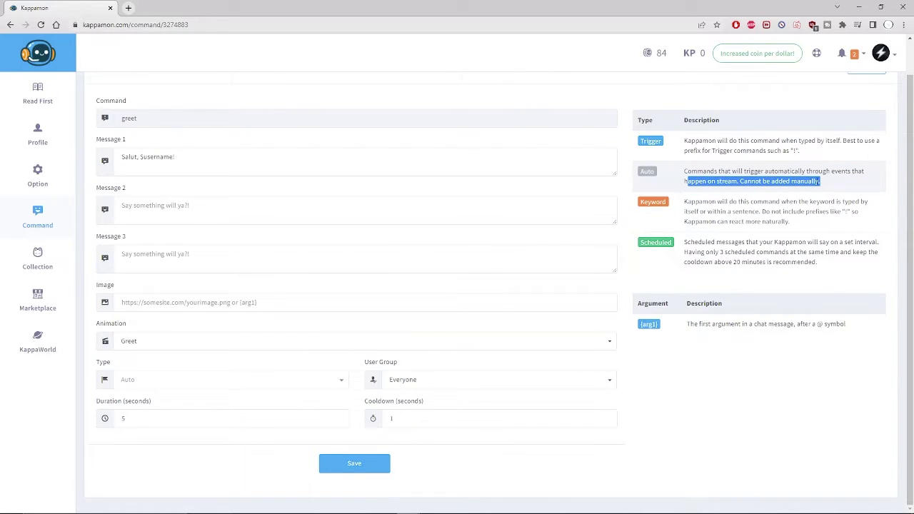
{"action": "left_click", "coordinate": [840, 187]}
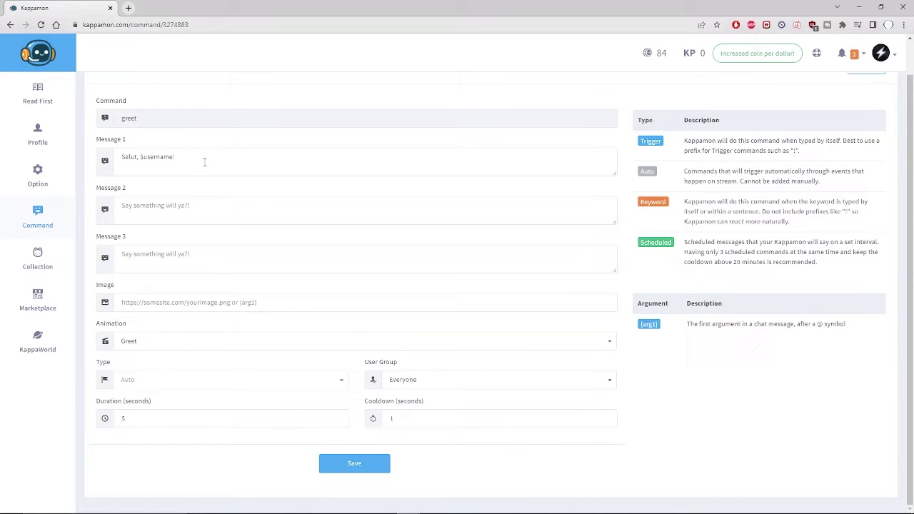
{"action": "left_click", "coordinate": [368, 468]}
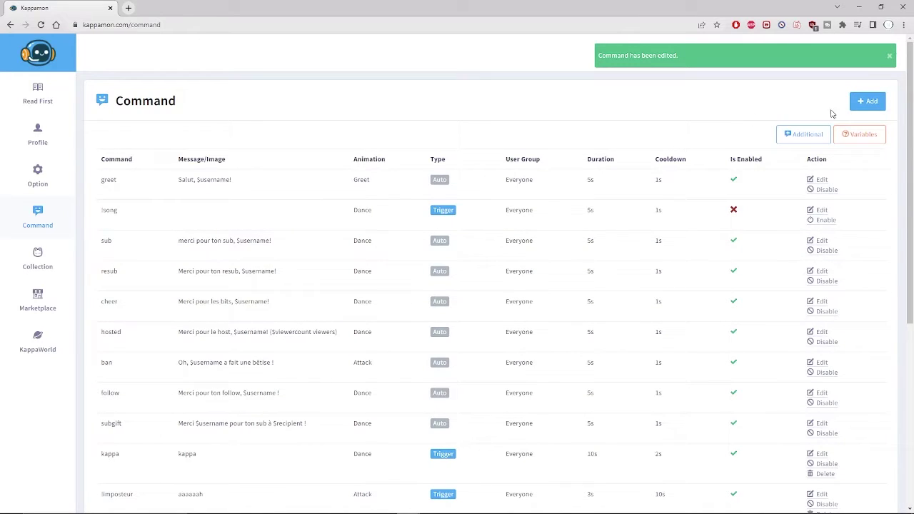
- Open a blank new command form and examine its command field and the available type options
{"action": "left_click", "coordinate": [869, 103]}
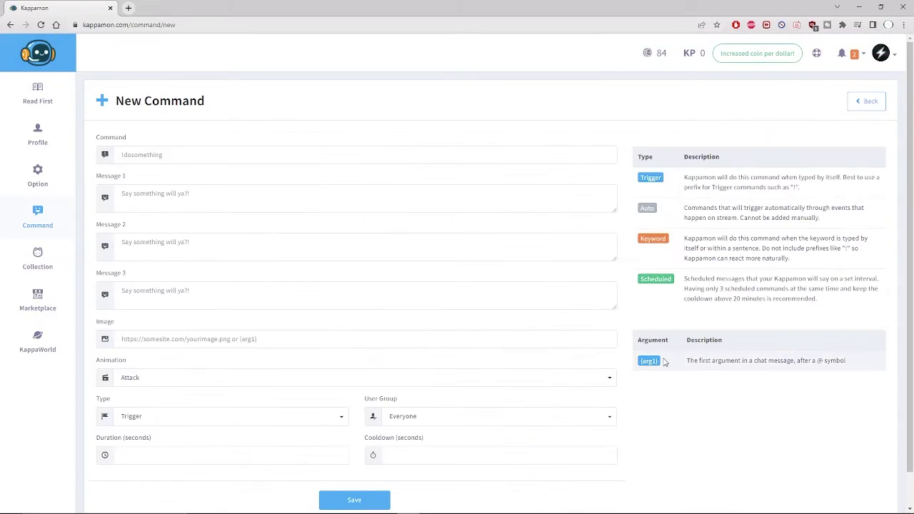
{"action": "scroll", "coordinate": [380, 328], "scroll_direction": "down", "scroll_amount": 1}
{"action": "scroll", "coordinate": [379, 326], "scroll_direction": "up", "scroll_amount": 1}
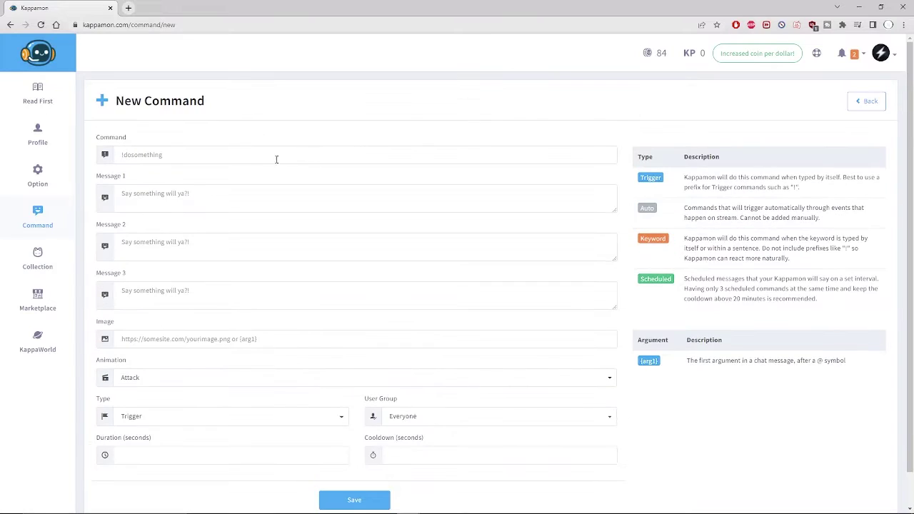
{"action": "scroll", "coordinate": [276, 158], "scroll_direction": "down", "scroll_amount": 1}
{"action": "left_click", "coordinate": [228, 390]}
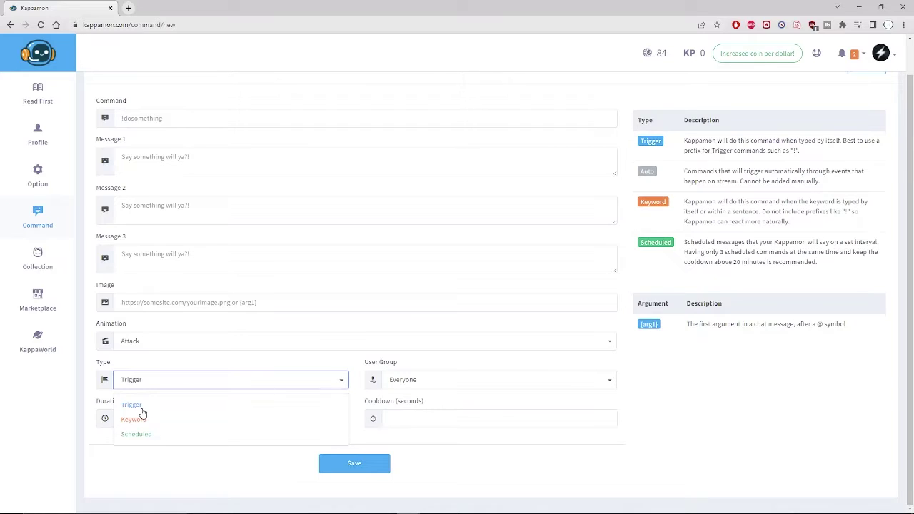
{"action": "left_click", "coordinate": [143, 118]}
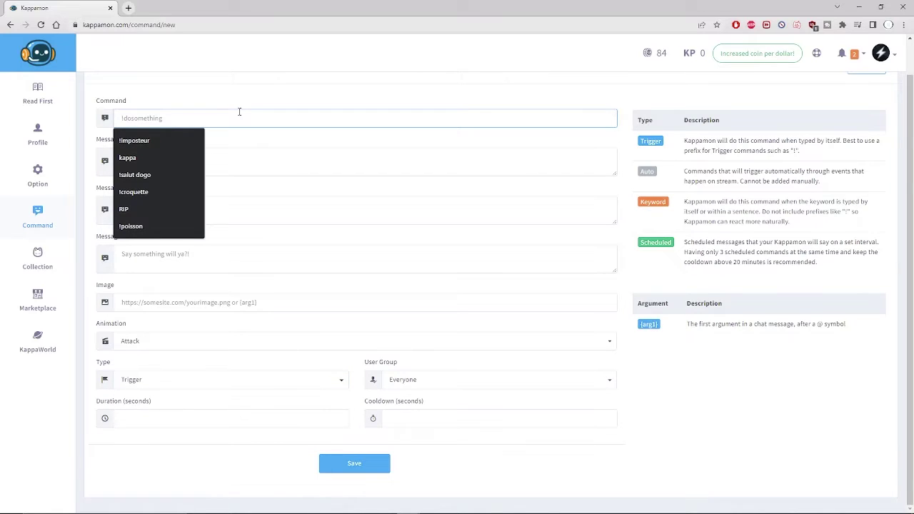
{"action": "left_click", "coordinate": [158, 380]}
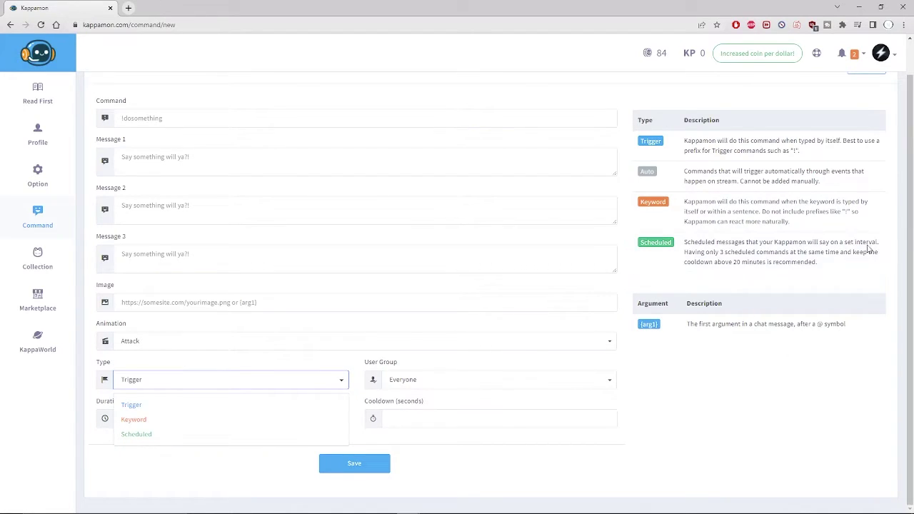
- Read the description of the Scheduled command type and its recommended limits
{"action": "left_click_drag", "start_coordinate": [720, 252], "coordinate": [738, 302]}
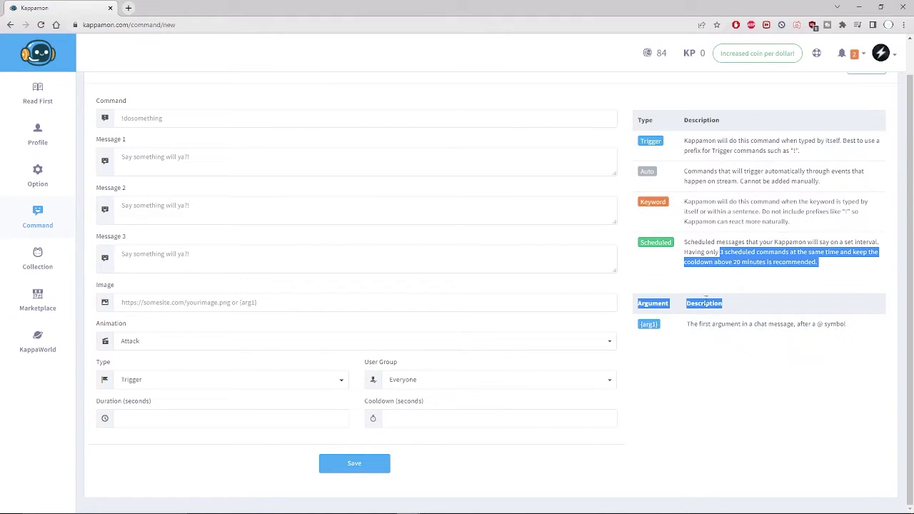
{"action": "left_click", "coordinate": [717, 264]}
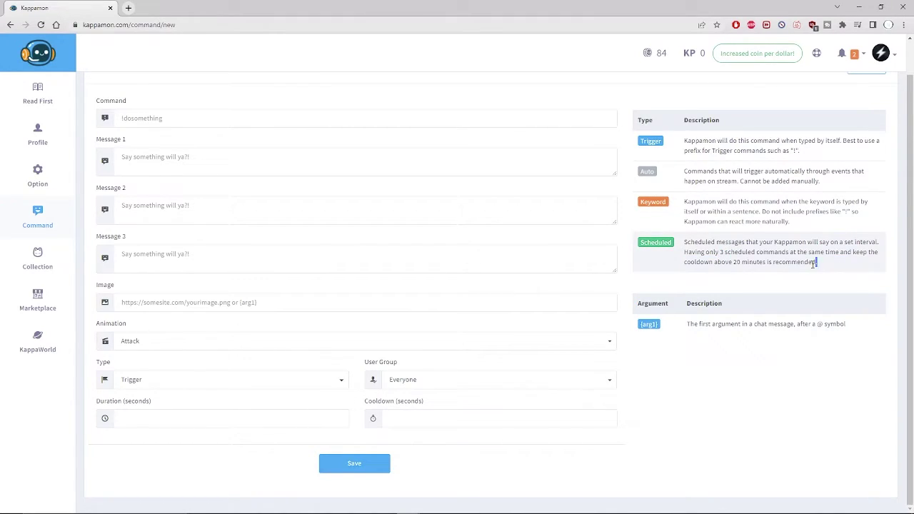
{"action": "left_click_drag", "start_coordinate": [817, 263], "coordinate": [683, 241]}
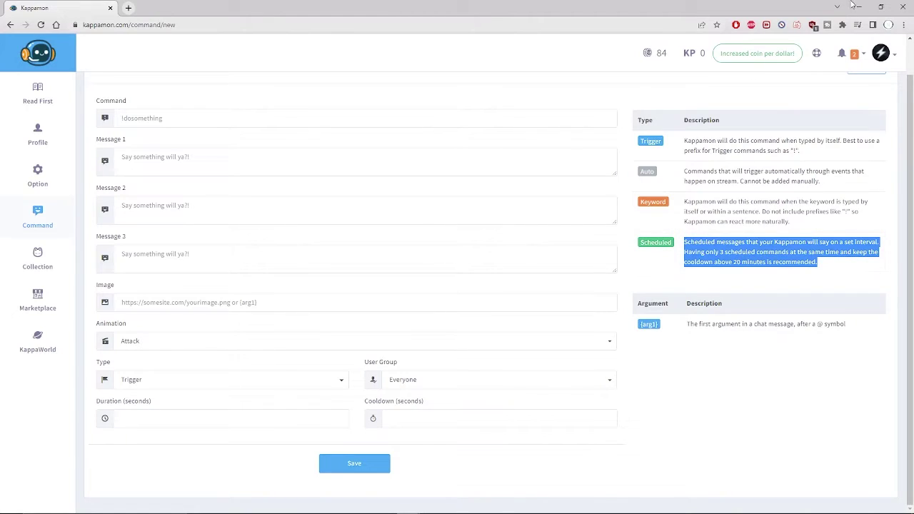
- Reveal the stream URL for Twitch streamers on the Profile page
{"action": "left_click_drag", "start_coordinate": [577, 216], "coordinate": [772, 275]}
{"action": "left_click", "coordinate": [794, 250]}
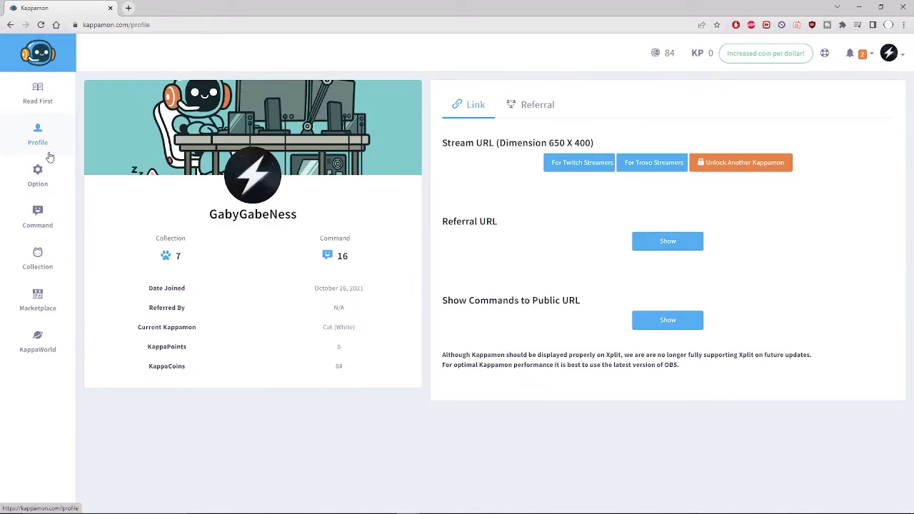
{"action": "left_click", "coordinate": [566, 171]}
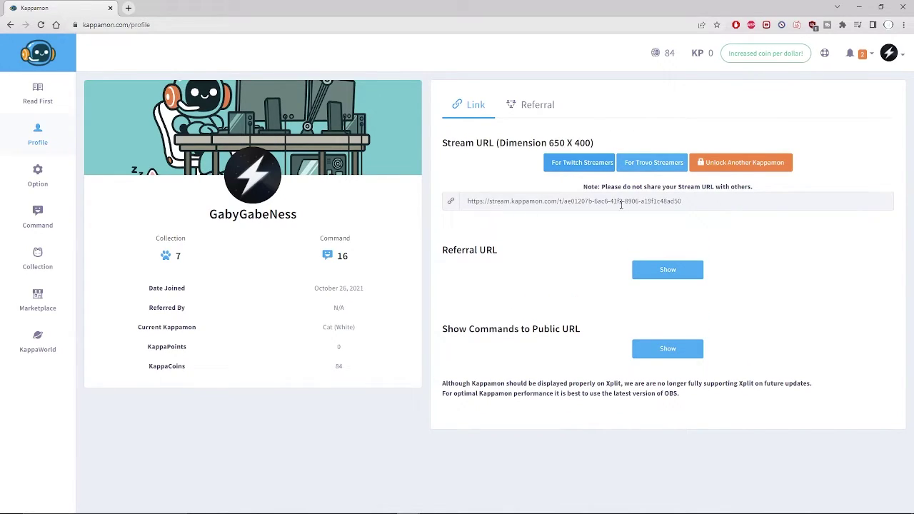
- Copy the Kappamon stream URL for Twitch and choose Source du navigateur as the type of a new source in Streamlabs Desktop
{"action": "left_click_drag", "start_coordinate": [690, 202], "coordinate": [463, 203]}
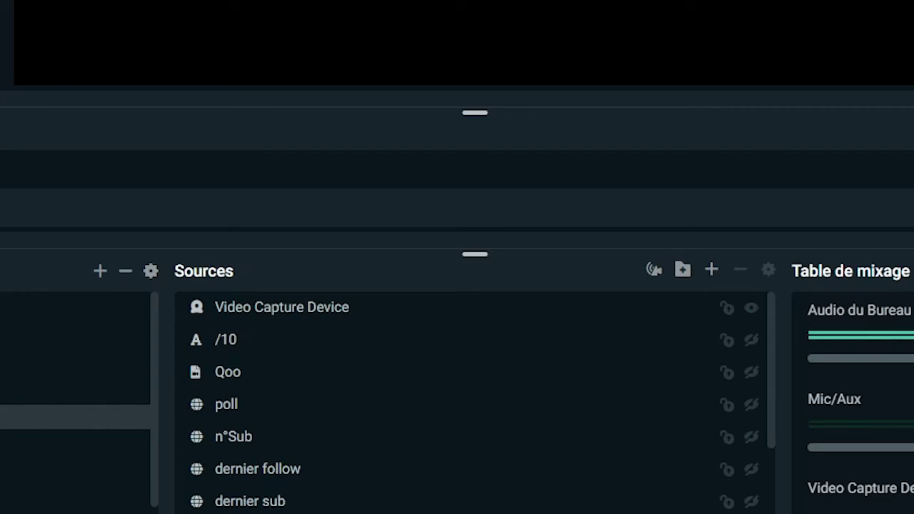
{"action": "left_click", "coordinate": [713, 275]}
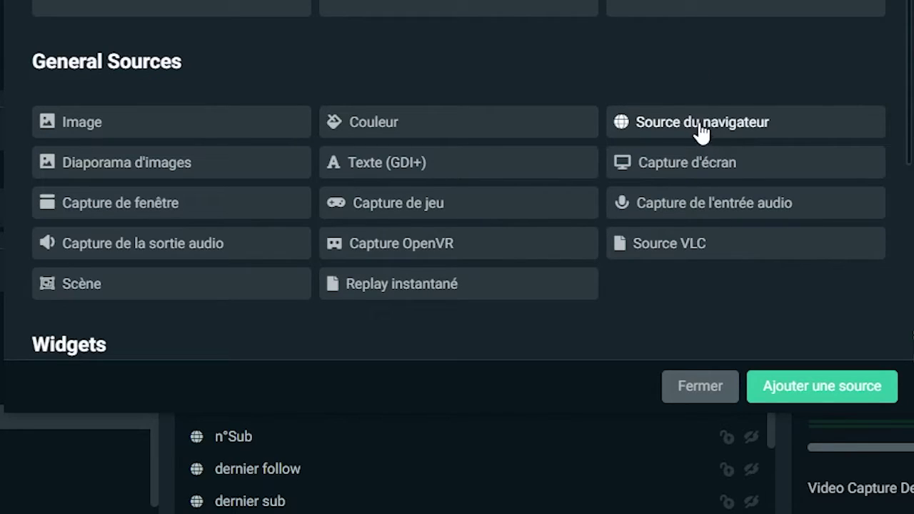
{"action": "left_click", "coordinate": [668, 129]}
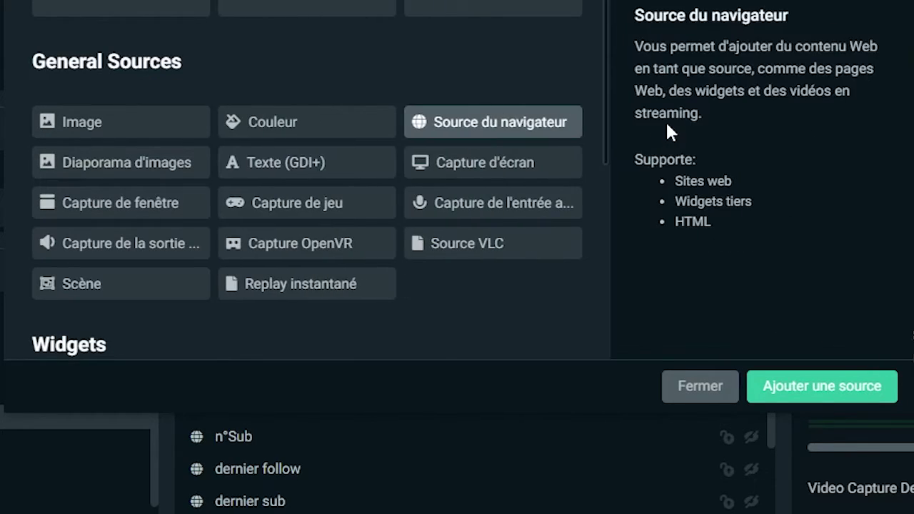
{"action": "left_click", "coordinate": [825, 385]}
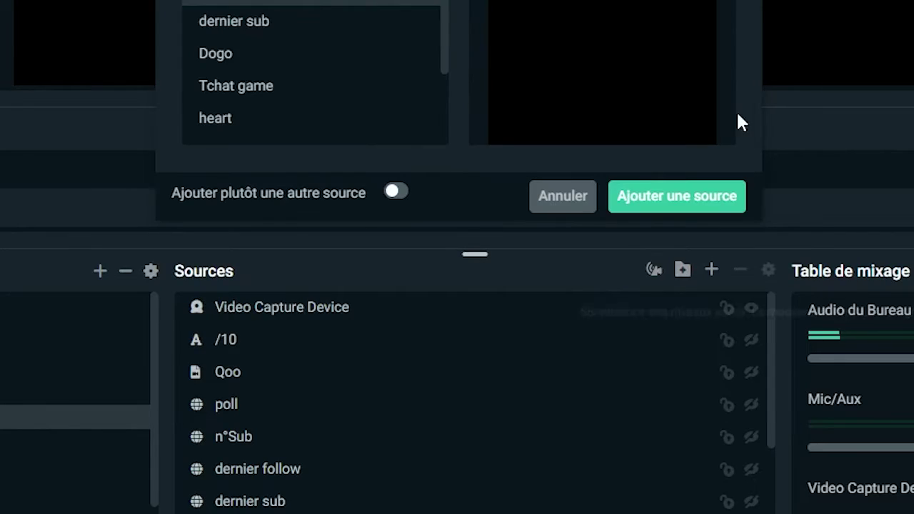
- Create a new browser source named kappa instead of reusing an existing one
{"action": "left_click", "coordinate": [397, 193]}
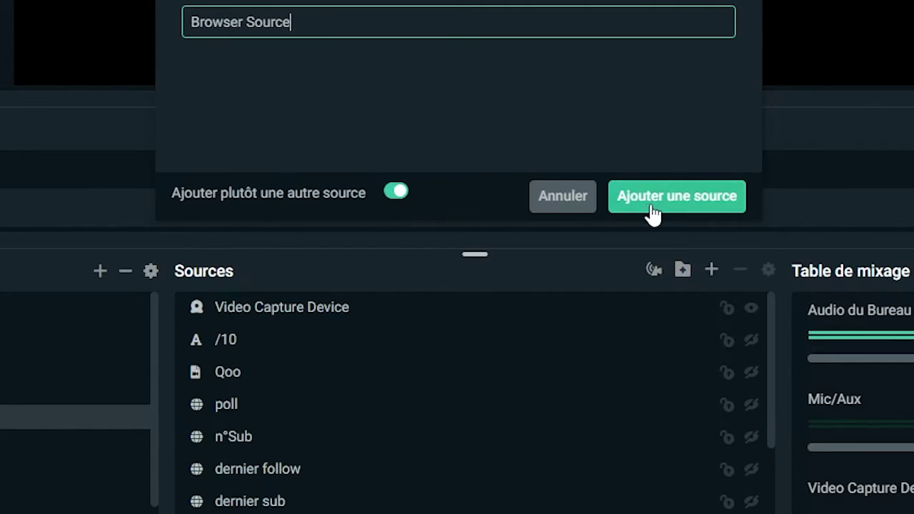
{"action": "key", "text": "BackSpace"}
{"action": "key", "text": "BackSpace"}
{"action": "key", "text": "BackSpace"}
{"action": "key", "text": "BackSpace"}
{"action": "key", "text": "BackSpace"}
{"action": "key", "text": "BackSpace"}
{"action": "key", "text": "BackSpace"}
{"action": "key", "text": "BackSpace"}
{"action": "key", "text": "BackSpace"}
{"action": "key", "text": "BackSpace"}
{"action": "key", "text": "BackSpace"}
{"action": "key", "text": "BackSpace"}
{"action": "key", "text": "BackSpace"}
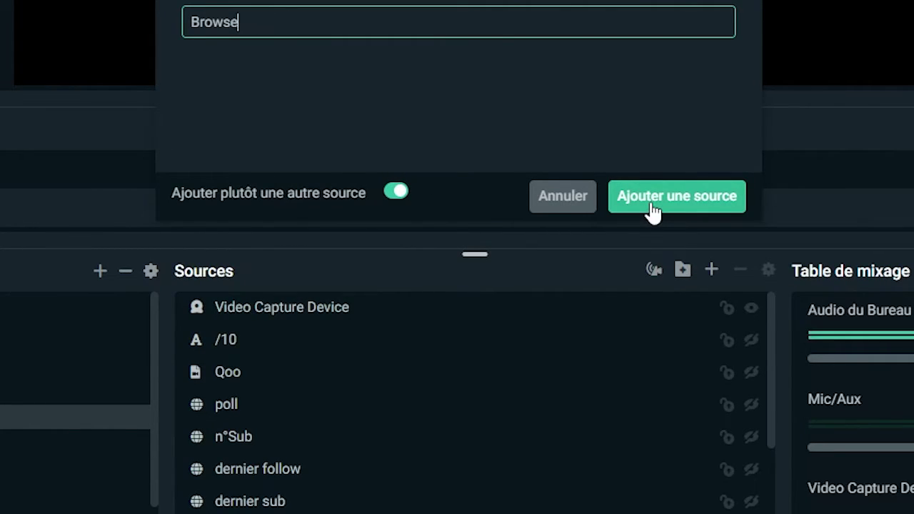
{"action": "type", "text": "kappa"}
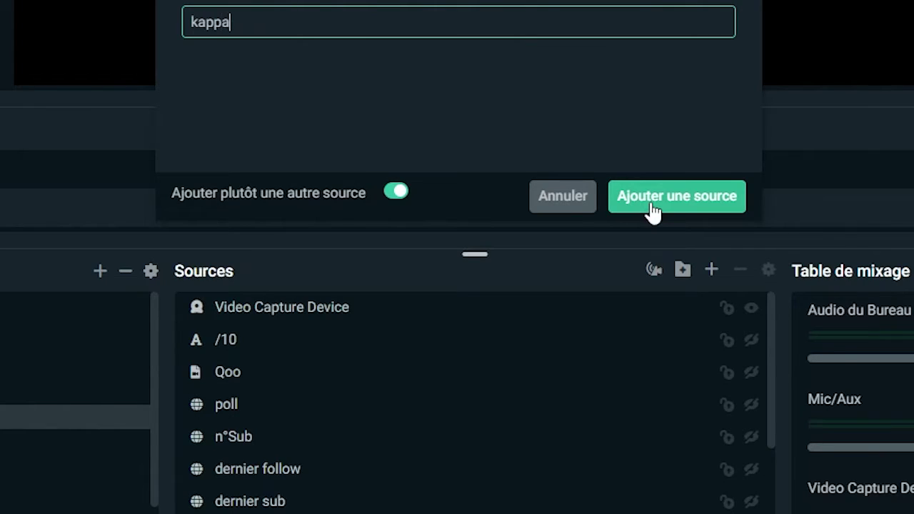
{"action": "left_click", "coordinate": [653, 207]}
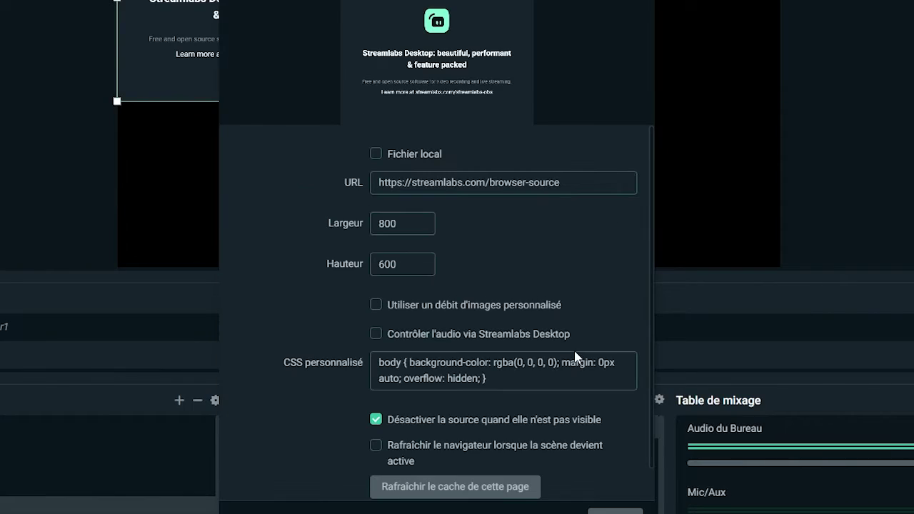
- Replace the kappa source's default URL with the copied private Kappamon stream URL and close its settings
{"action": "left_click_drag", "start_coordinate": [560, 184], "coordinate": [372, 268]}
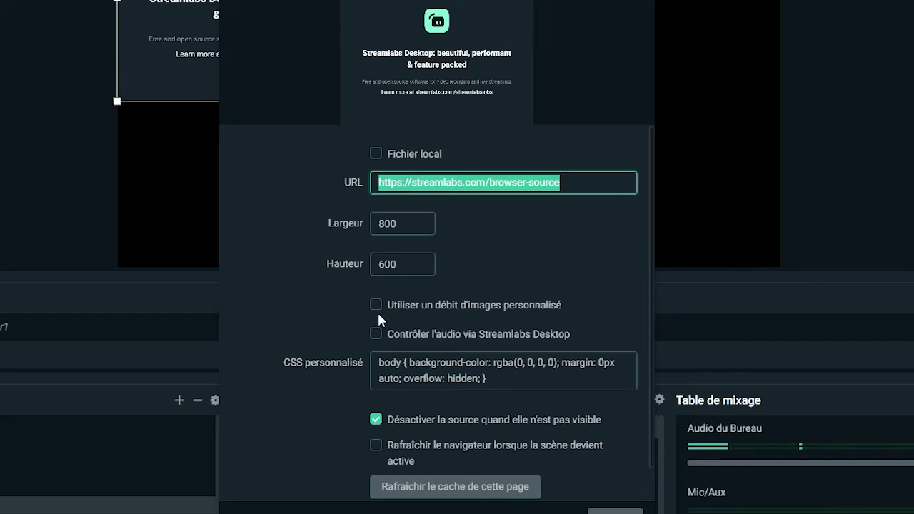
{"action": "key", "text": "ctrl+v"}
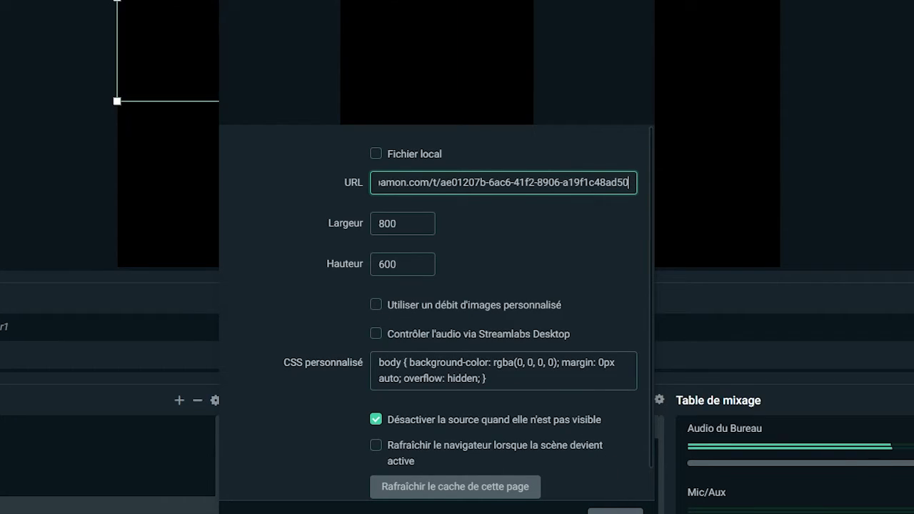
{"action": "key", "text": "Return"}
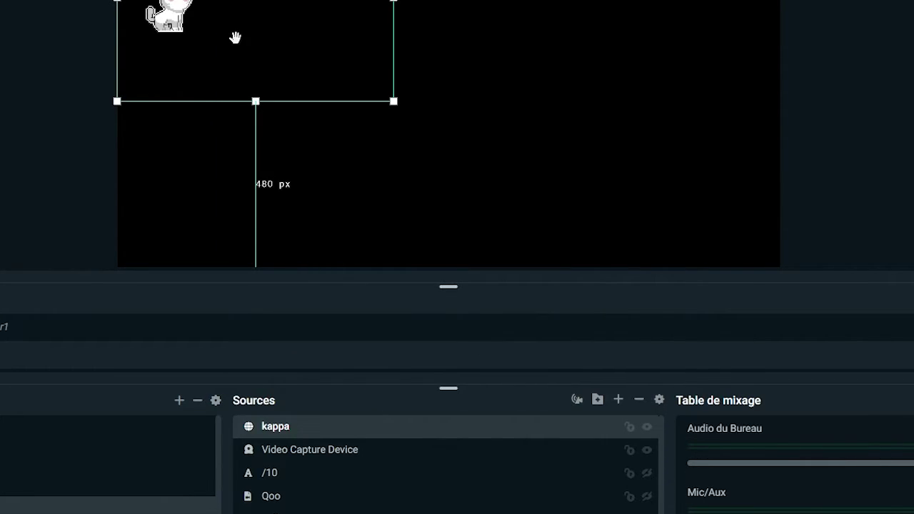